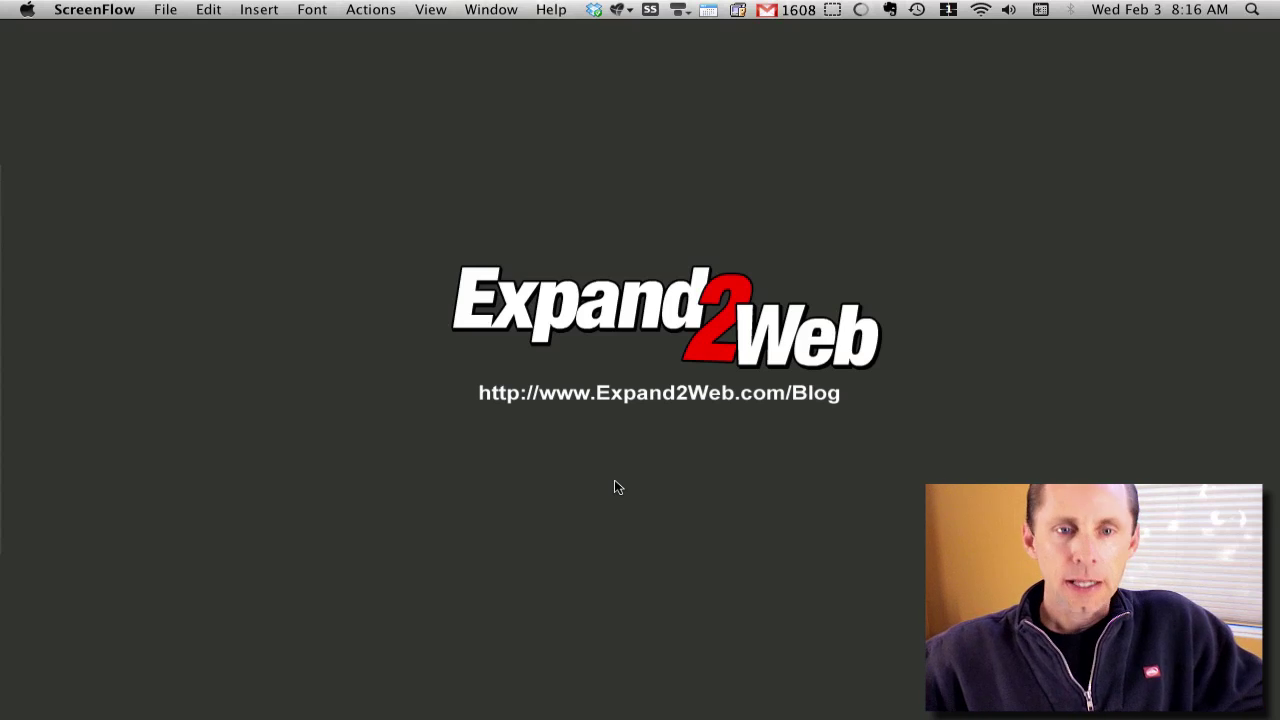
# Step: Switch from ScreenFlow to Safari, which shows the 'google webmaster tools' search results
pyautogui.press('super+shift+Tab')
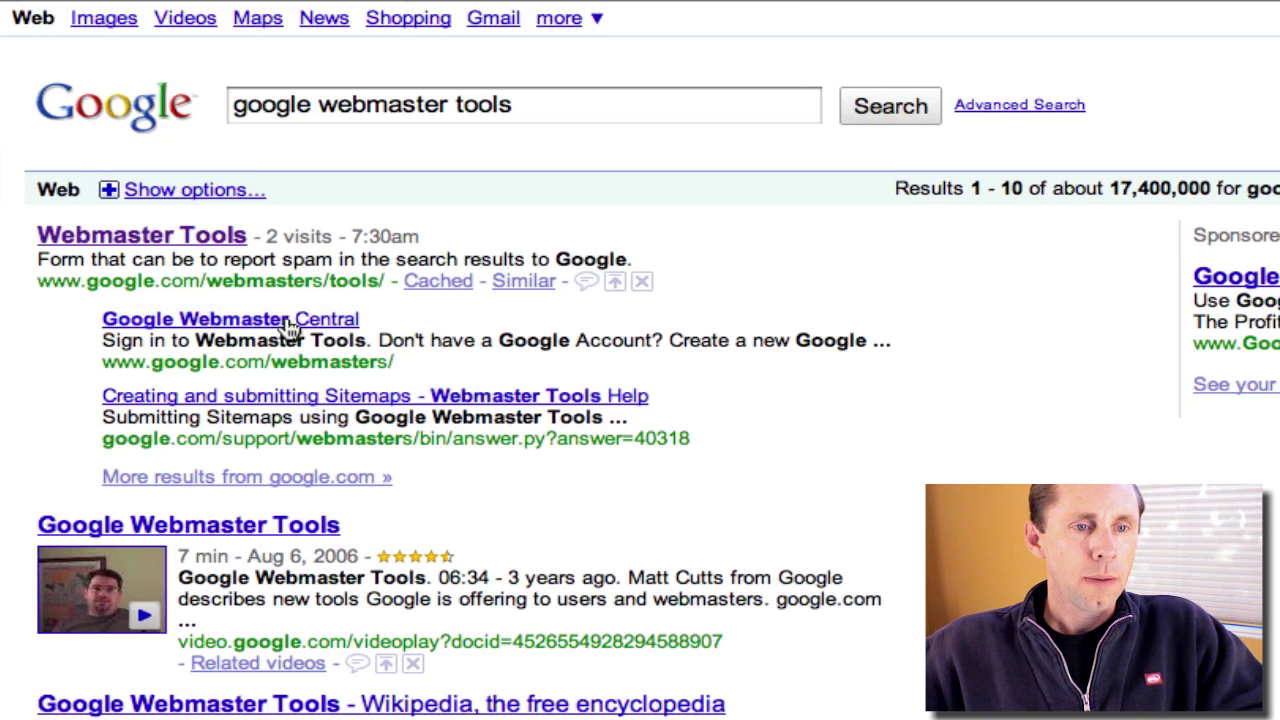
pyautogui.click(288, 320)
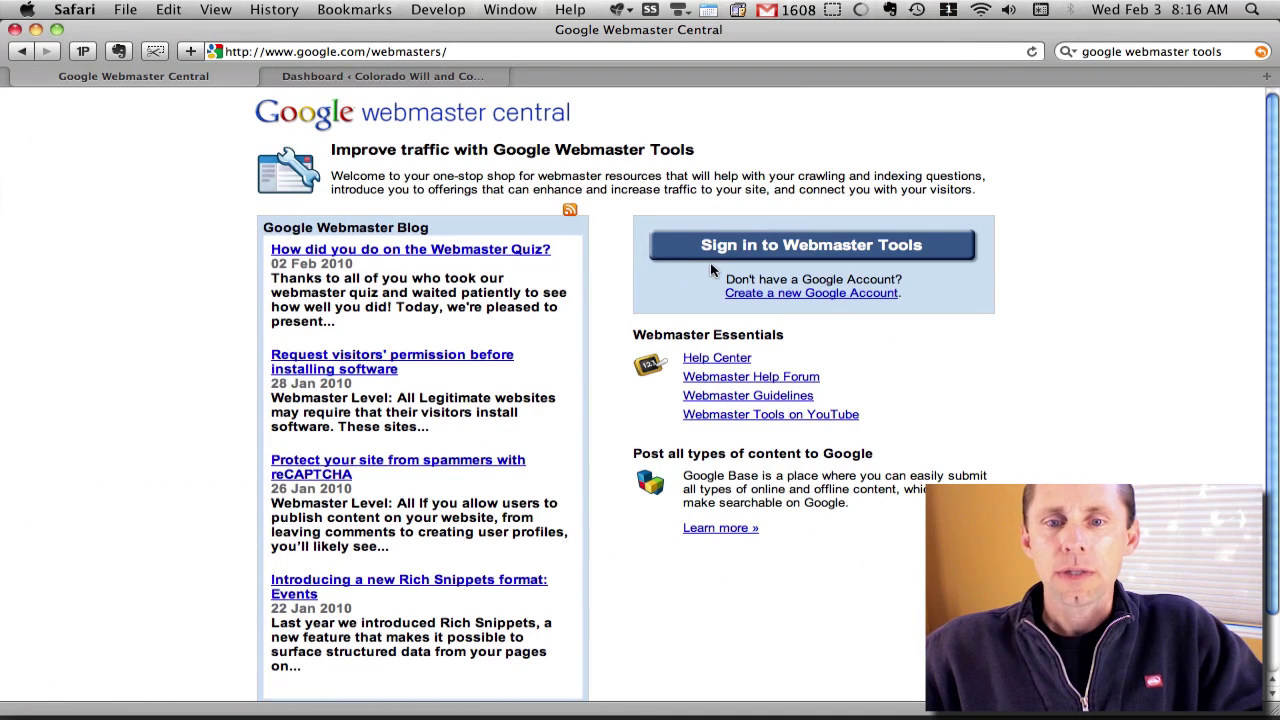
pyautogui.click(740, 240)
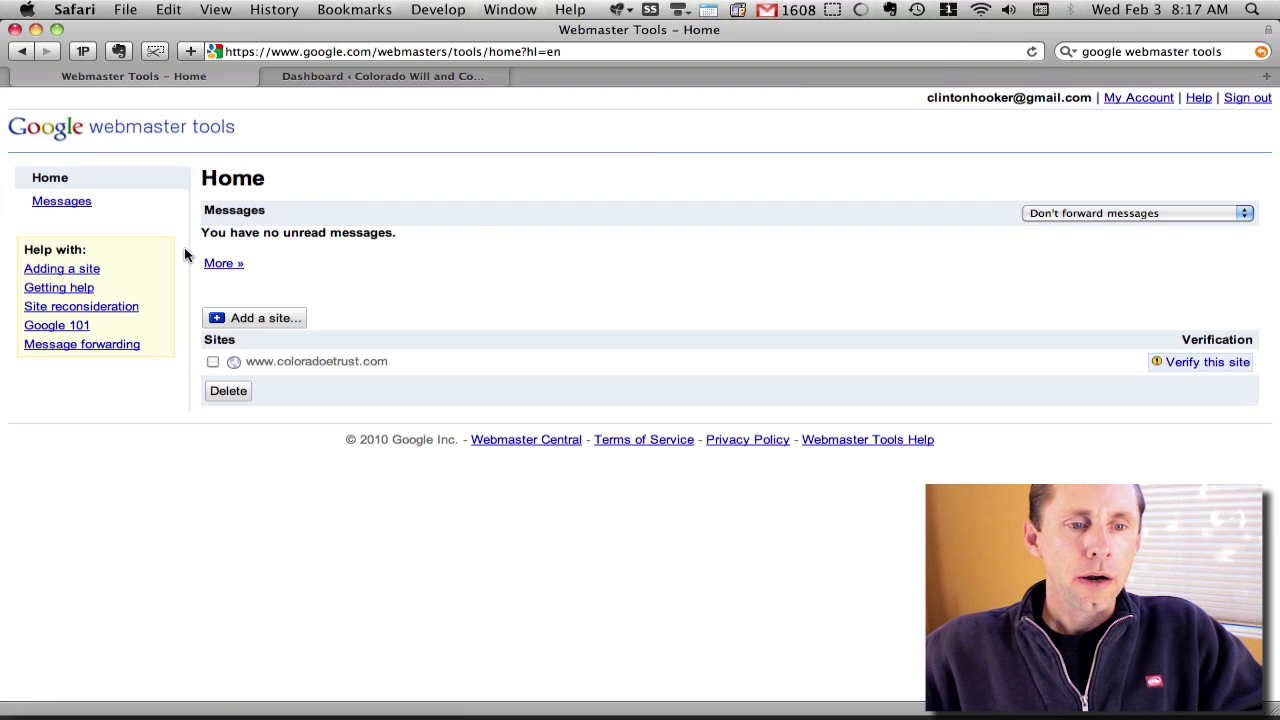
pyautogui.click(281, 317)
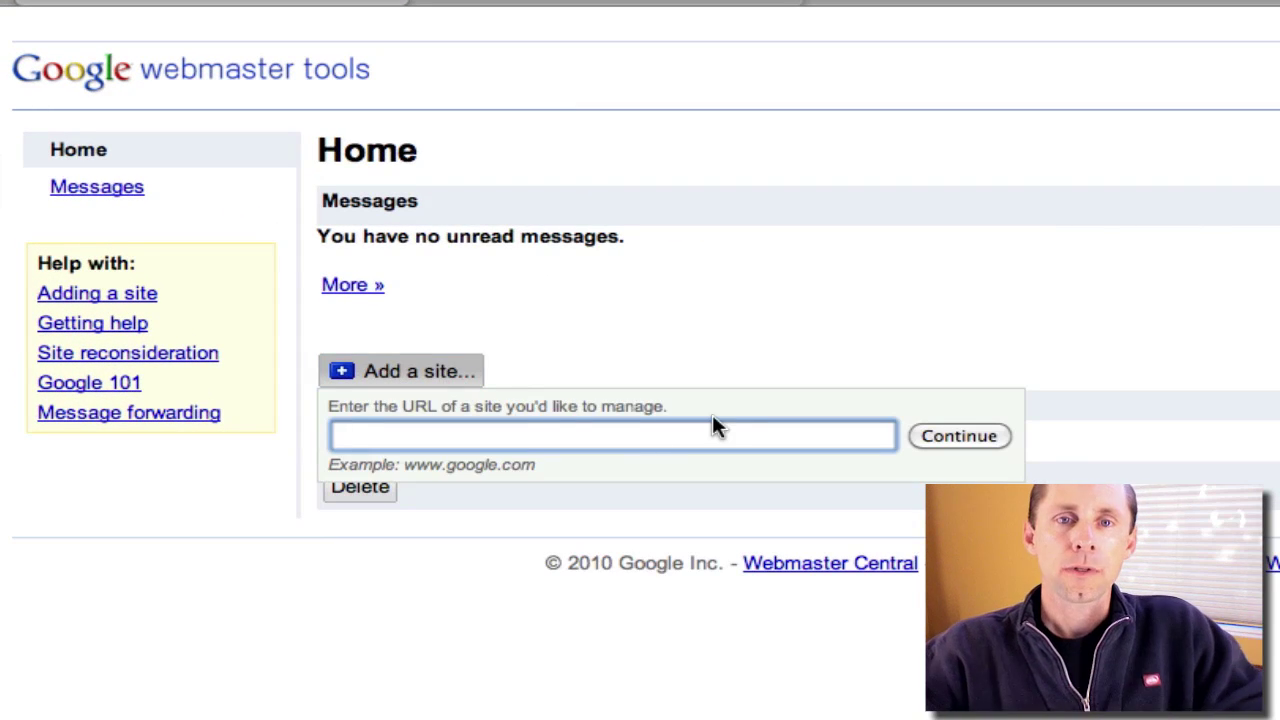
pyautogui.click(712, 343)
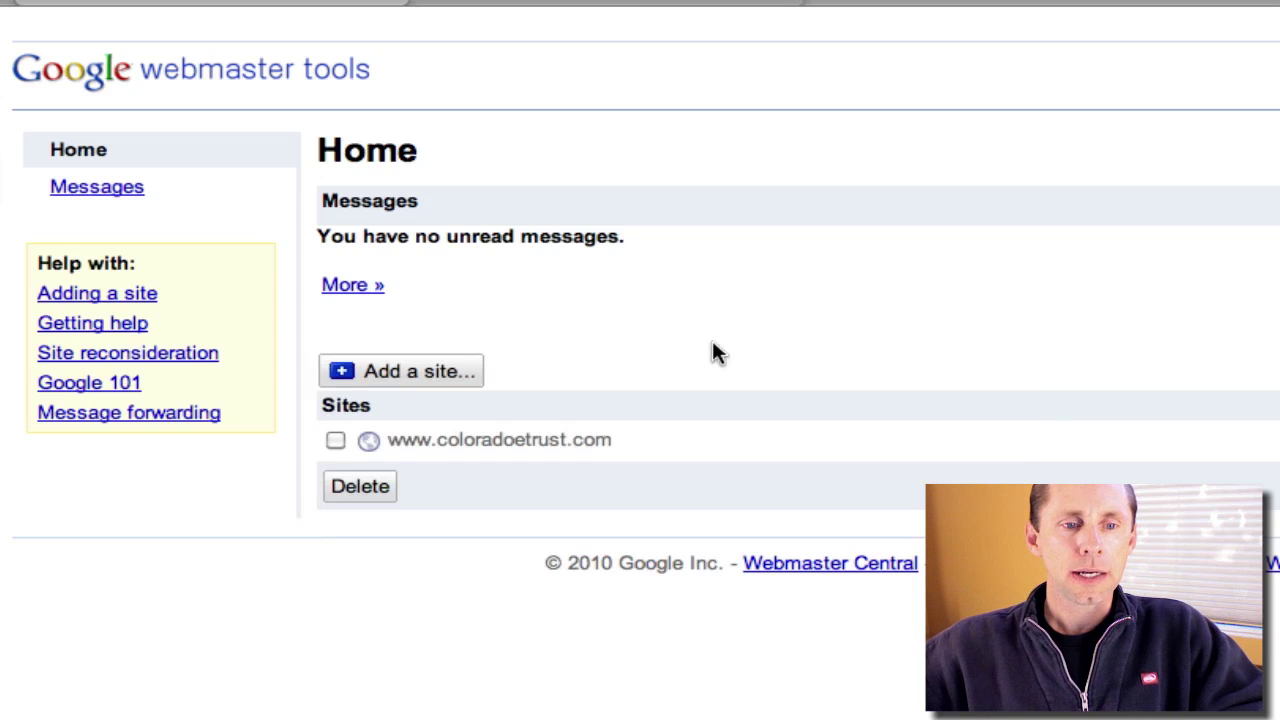
pyautogui.click(336, 444)
pyautogui.click(336, 444)
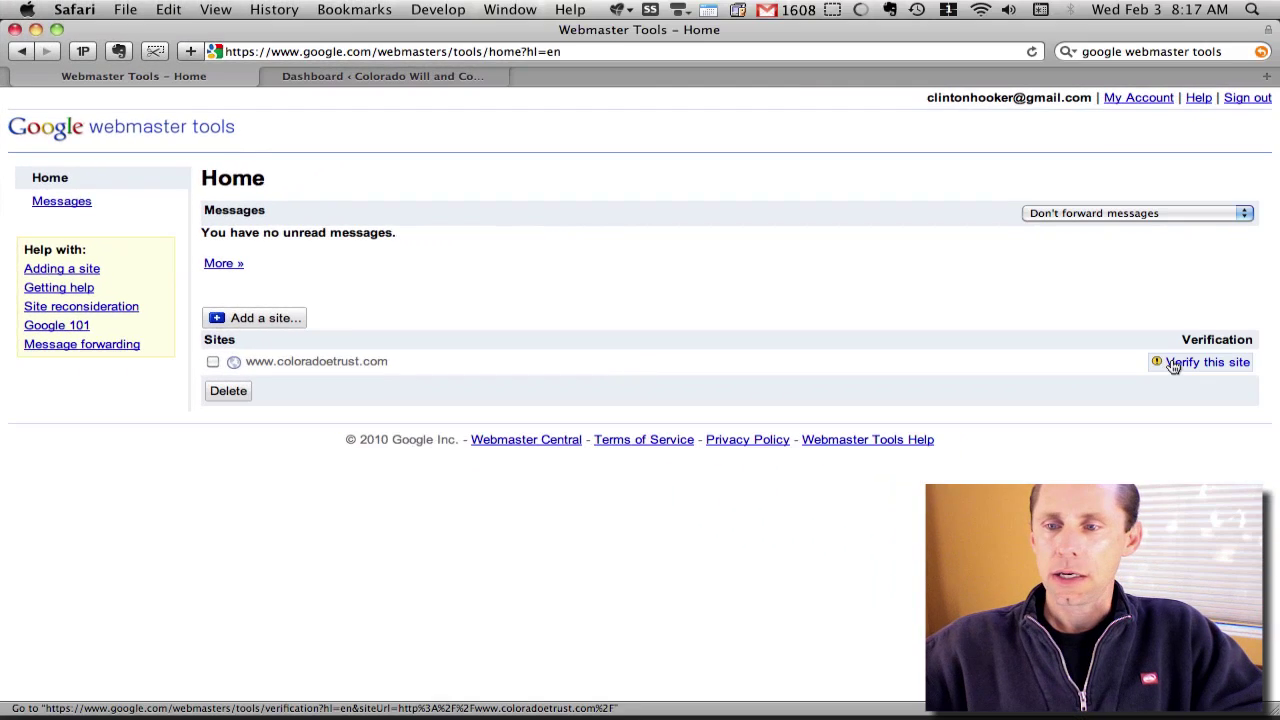
pyautogui.click(1174, 365)
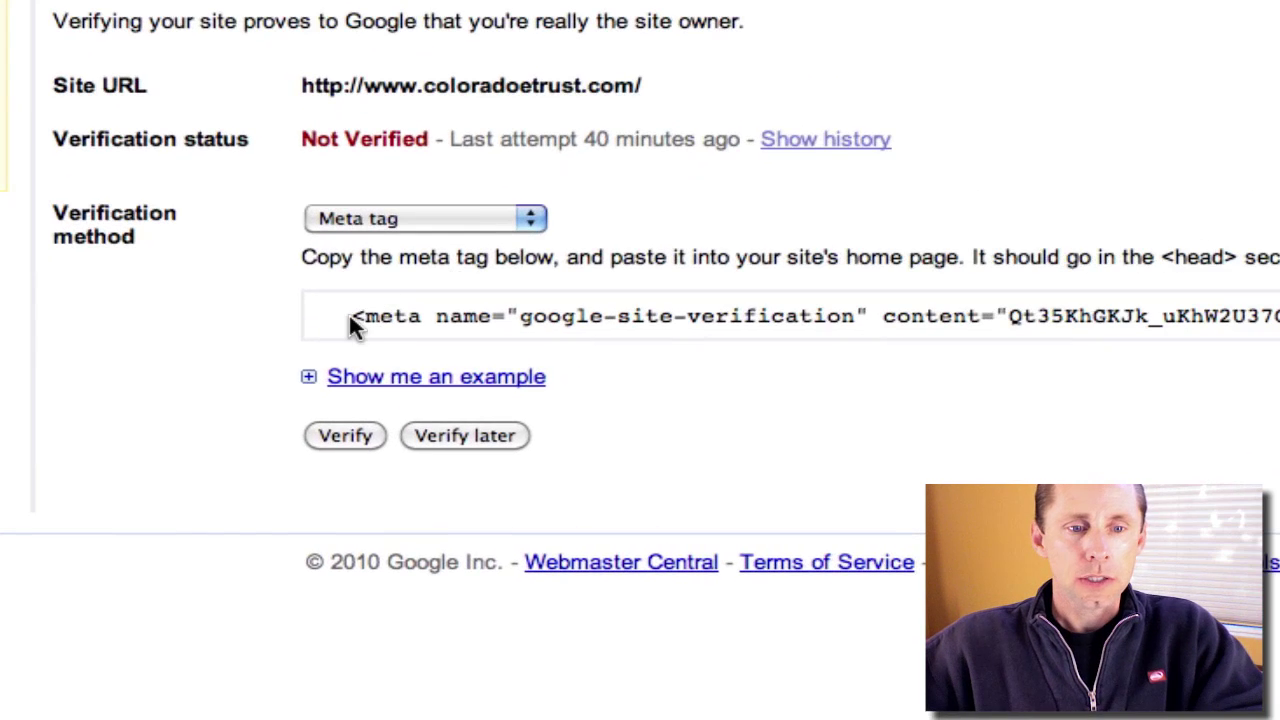
pyautogui.moveTo(352, 316); pyautogui.dragTo(1279, 318)
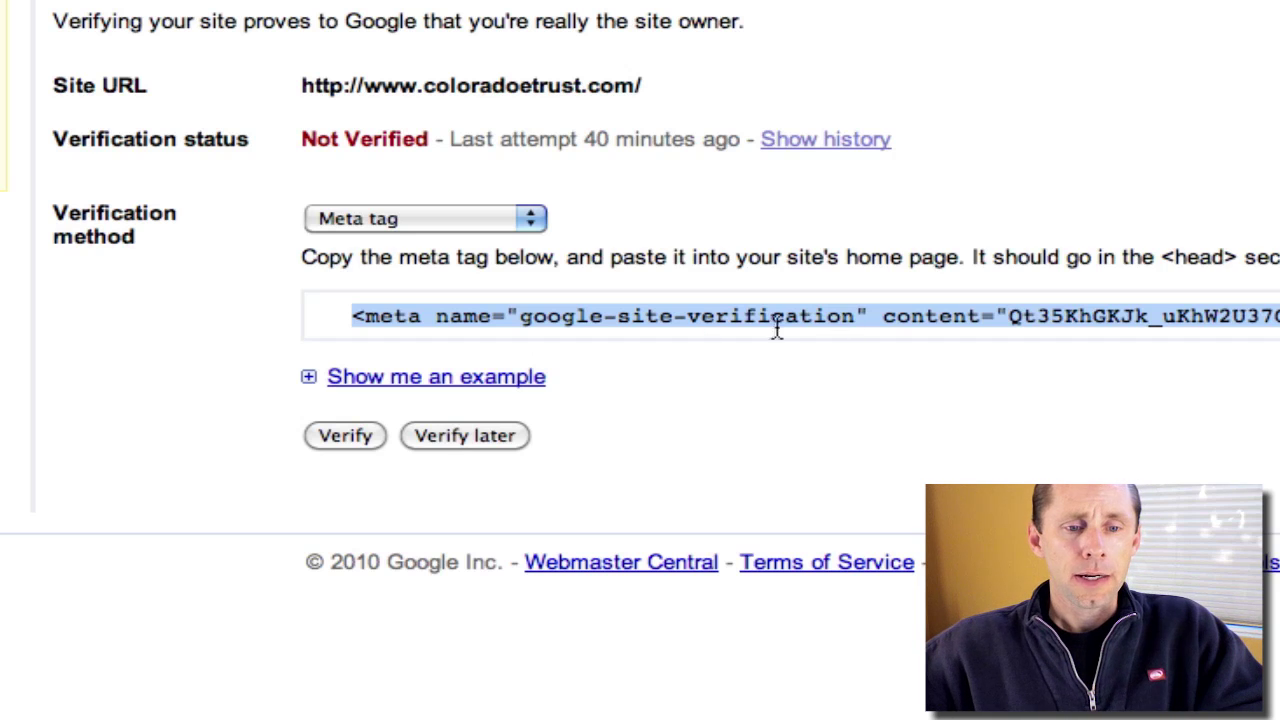
pyautogui.click(318, 378)
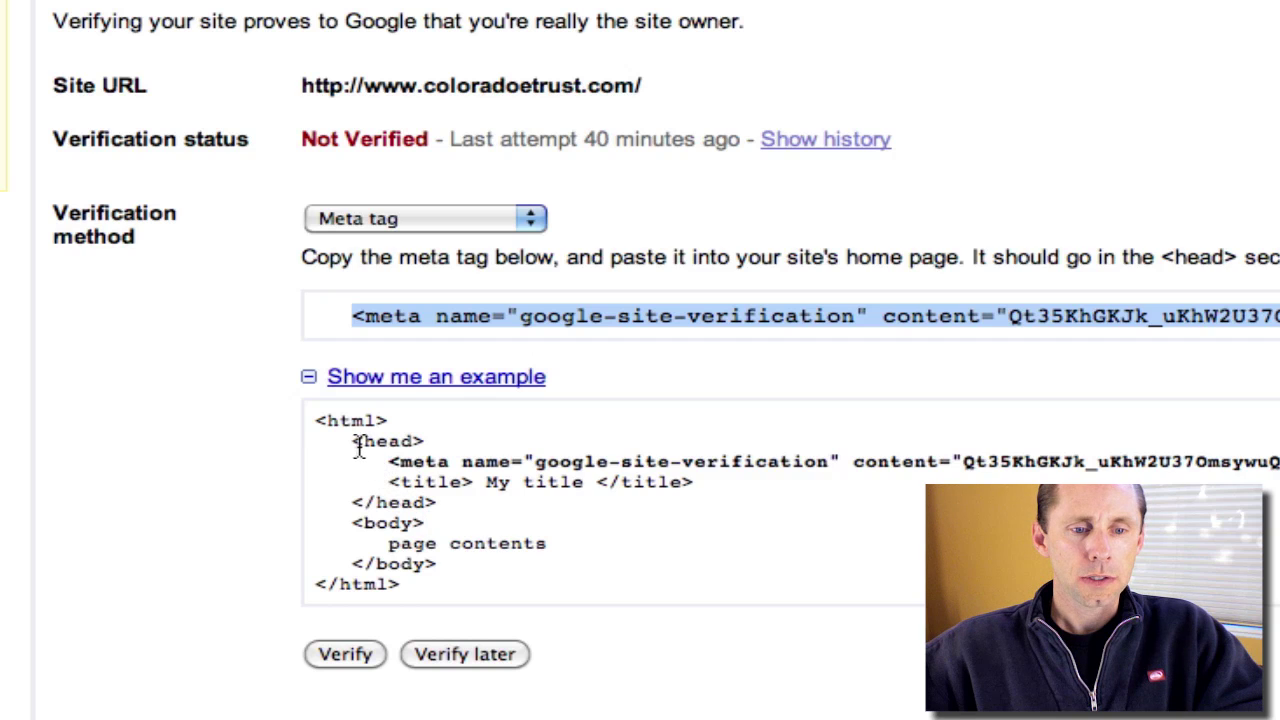
pyautogui.moveTo(355, 443); pyautogui.dragTo(455, 500)
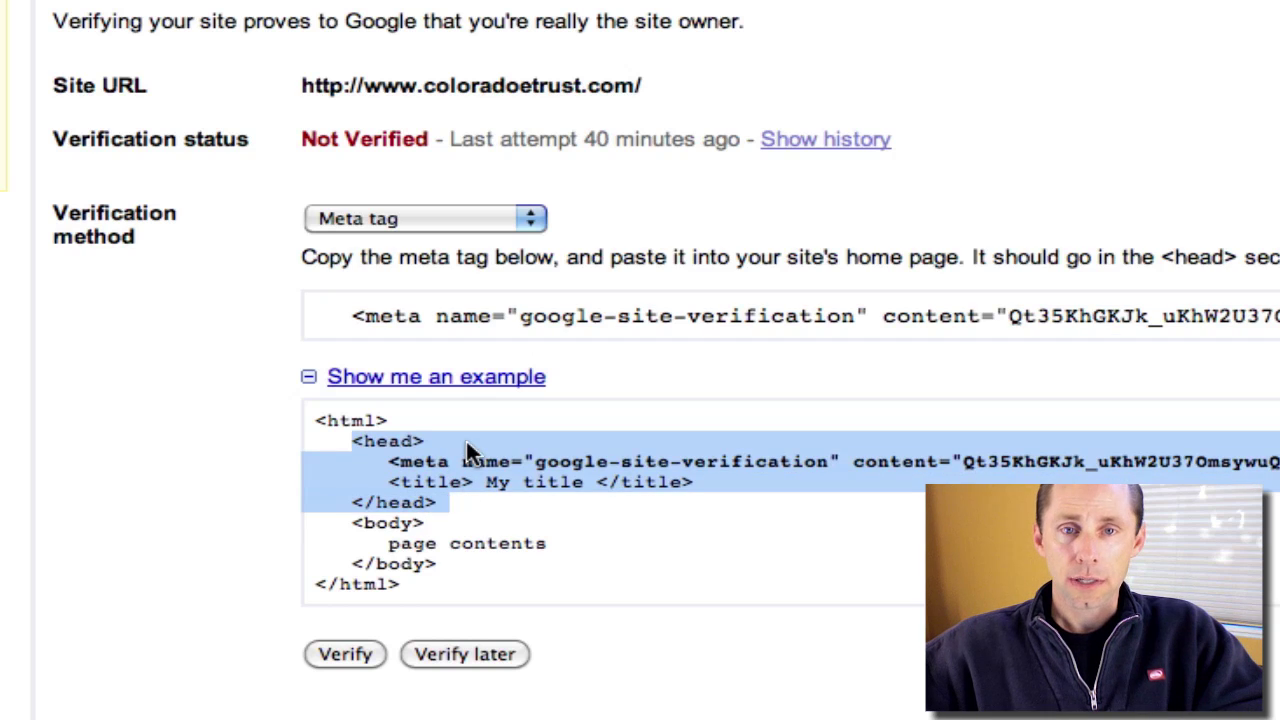
pyautogui.click(356, 443)
# Step: Preview the Upload an HTML file method, then return to Meta tag and select the full verification tag
pyautogui.click(345, 227)
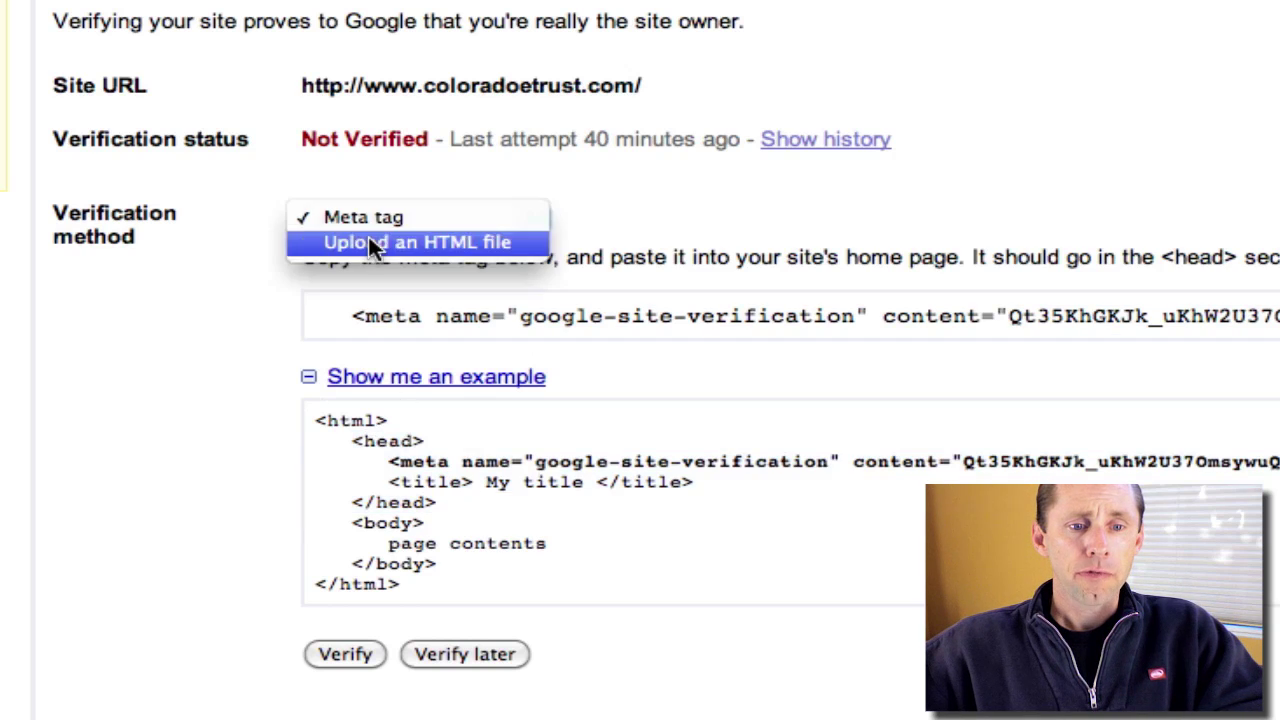
pyautogui.click(368, 240)
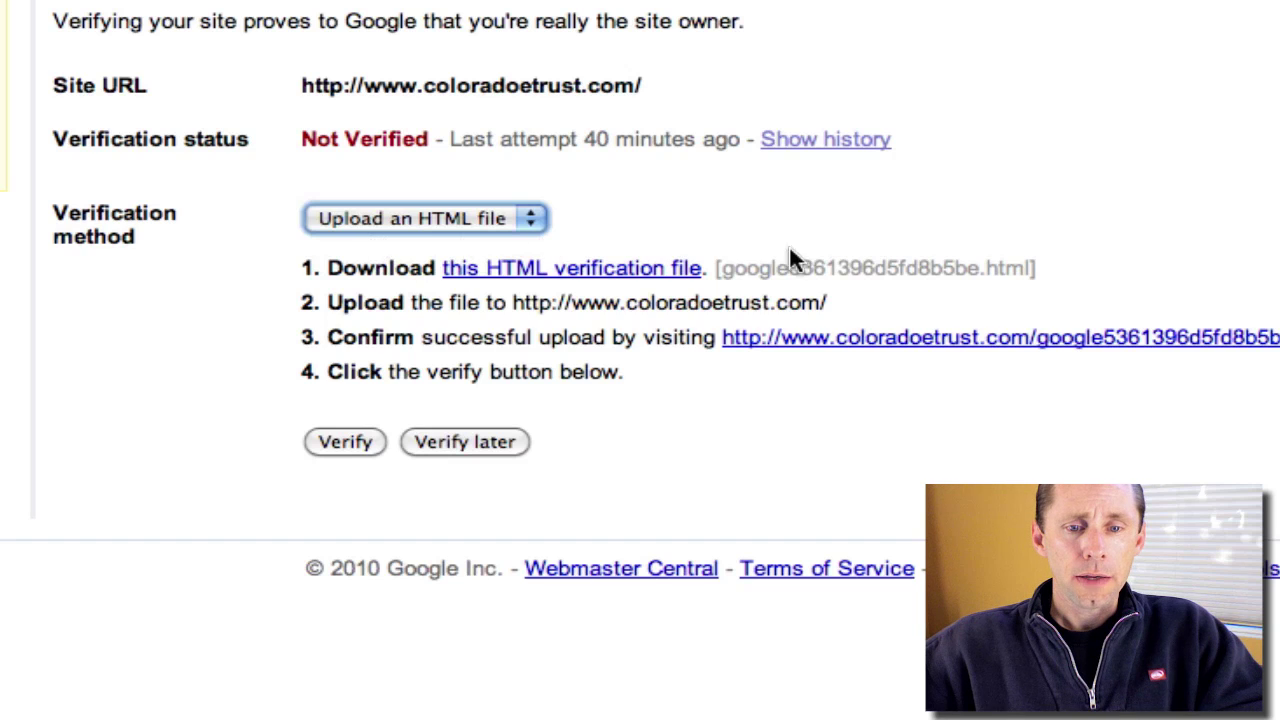
pyautogui.moveTo(721, 268); pyautogui.dragTo(1046, 276)
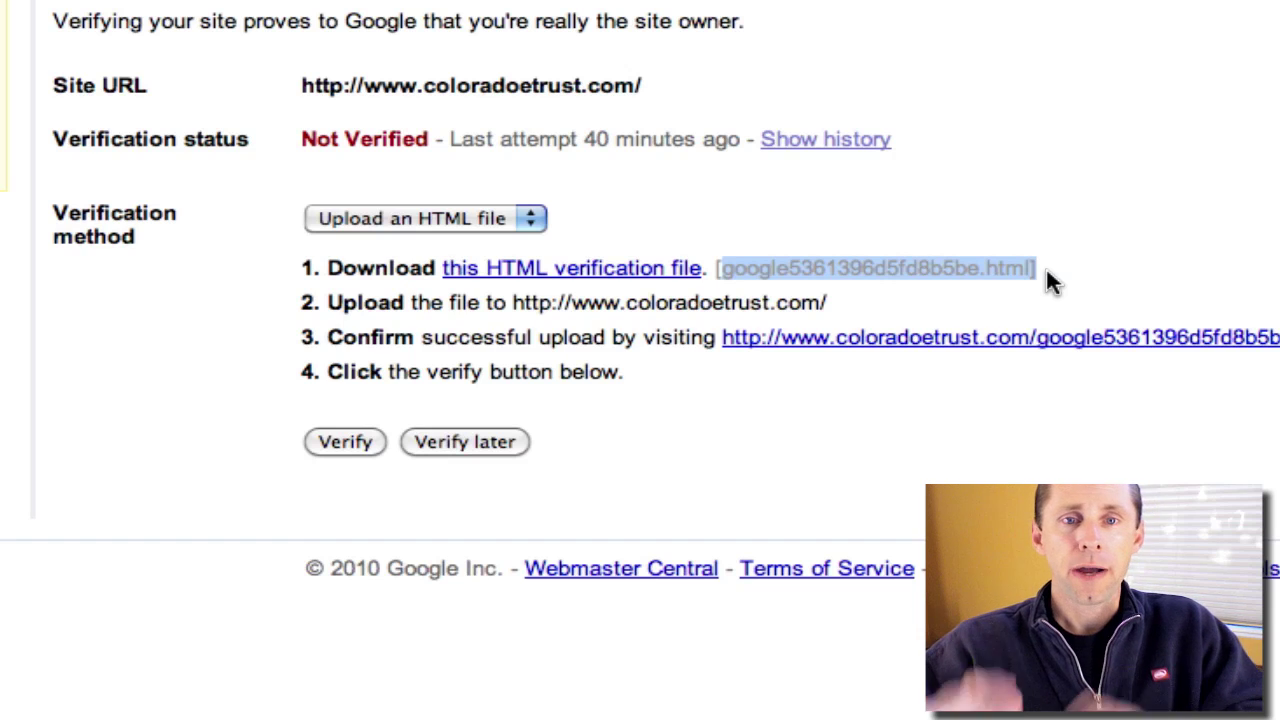
pyautogui.click(454, 218)
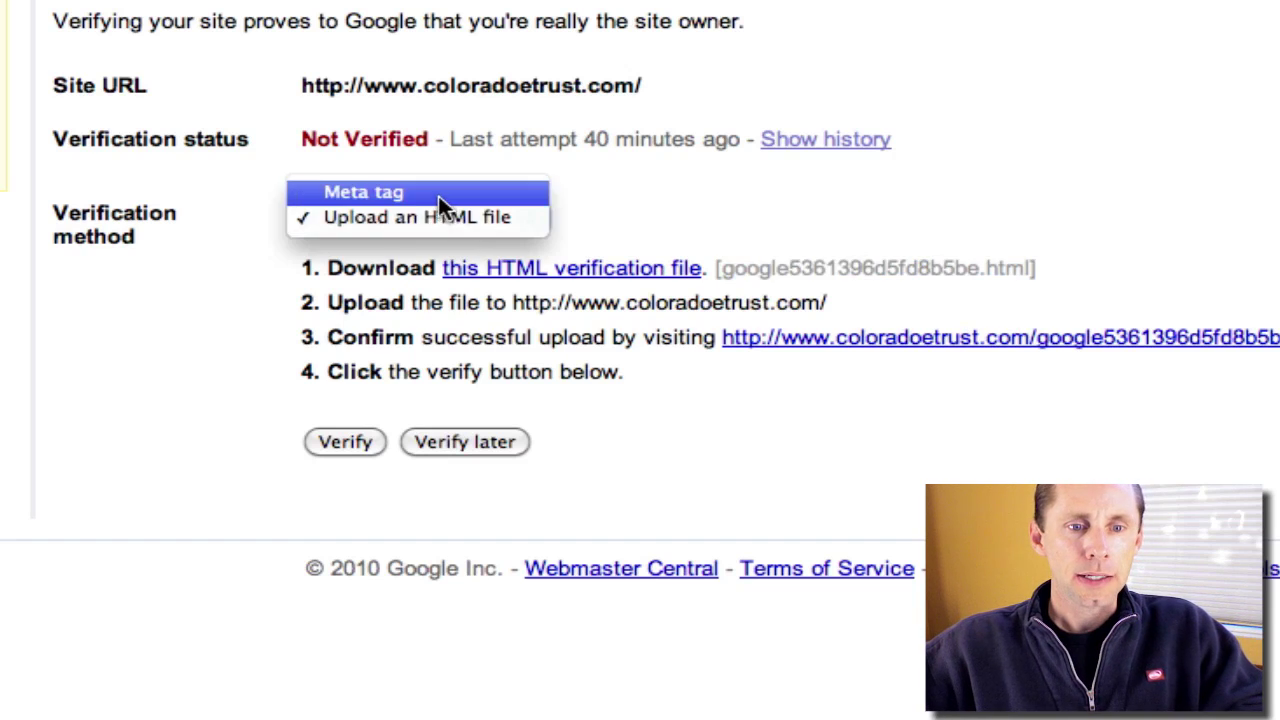
pyautogui.click(478, 194)
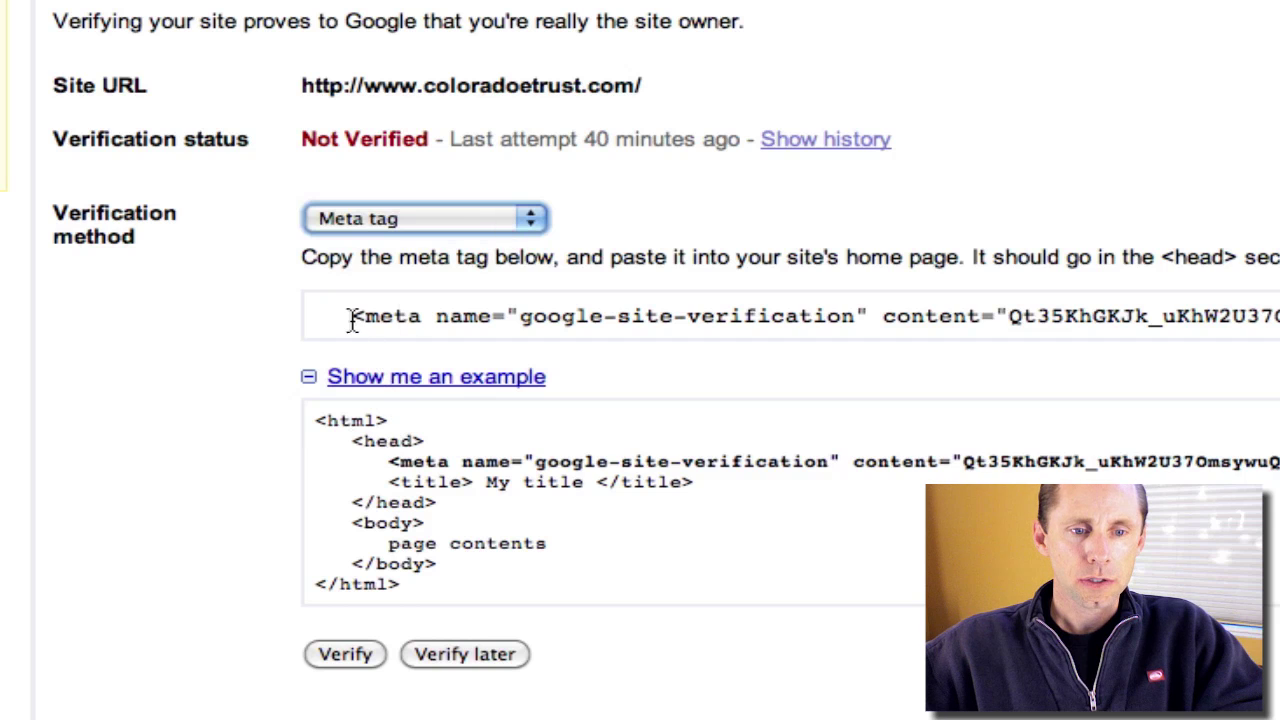
pyautogui.moveTo(350, 318); pyautogui.dragTo(1278, 330)
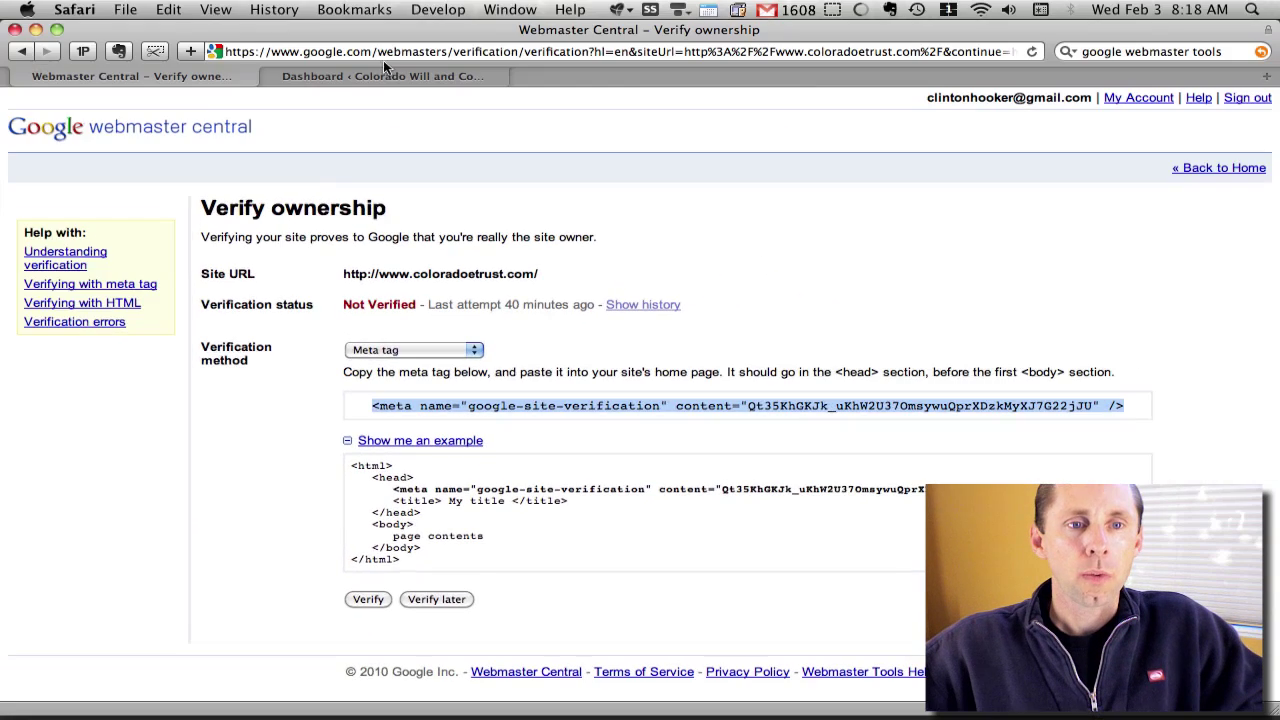
# Step: Go to WordPress's Appearance themes page, where Expand2Web SmallBiz 1.6 is the current theme
pyautogui.click(390, 76)
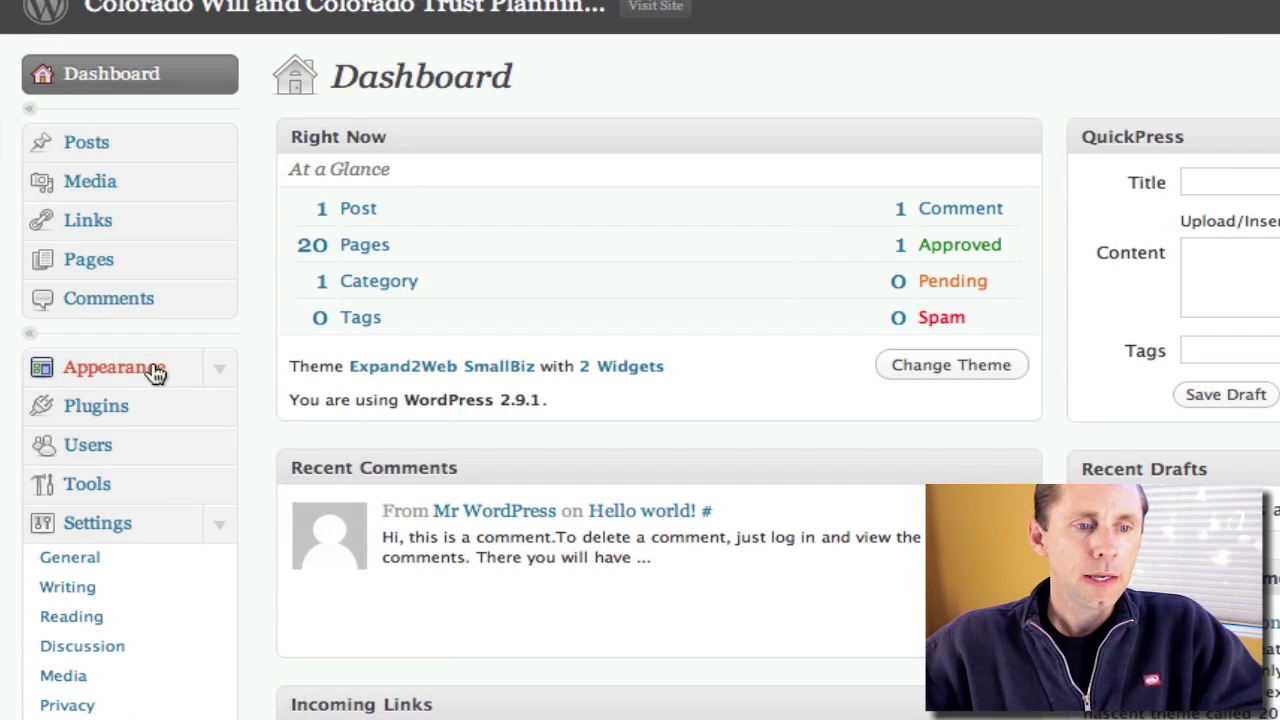
pyautogui.click(160, 376)
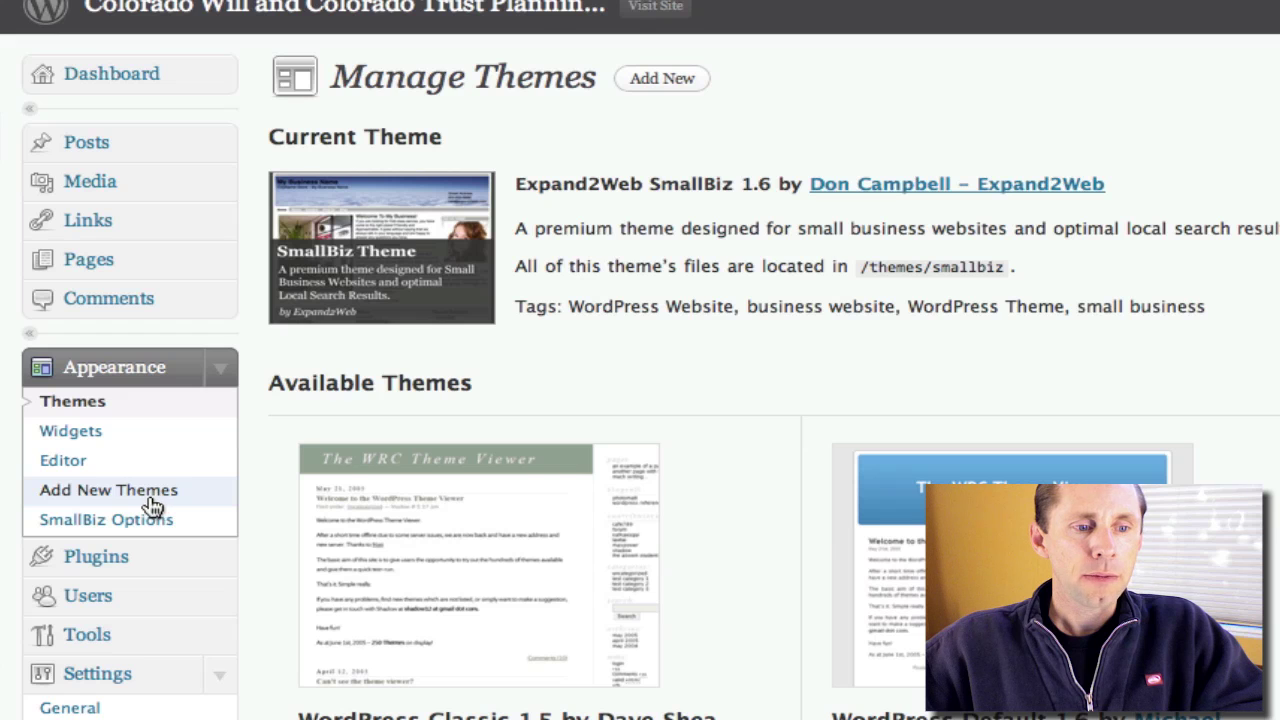
# Step: Open header.php in the theme editor and paste the google-site-verification meta tag below the <head> line
pyautogui.click(83, 459)
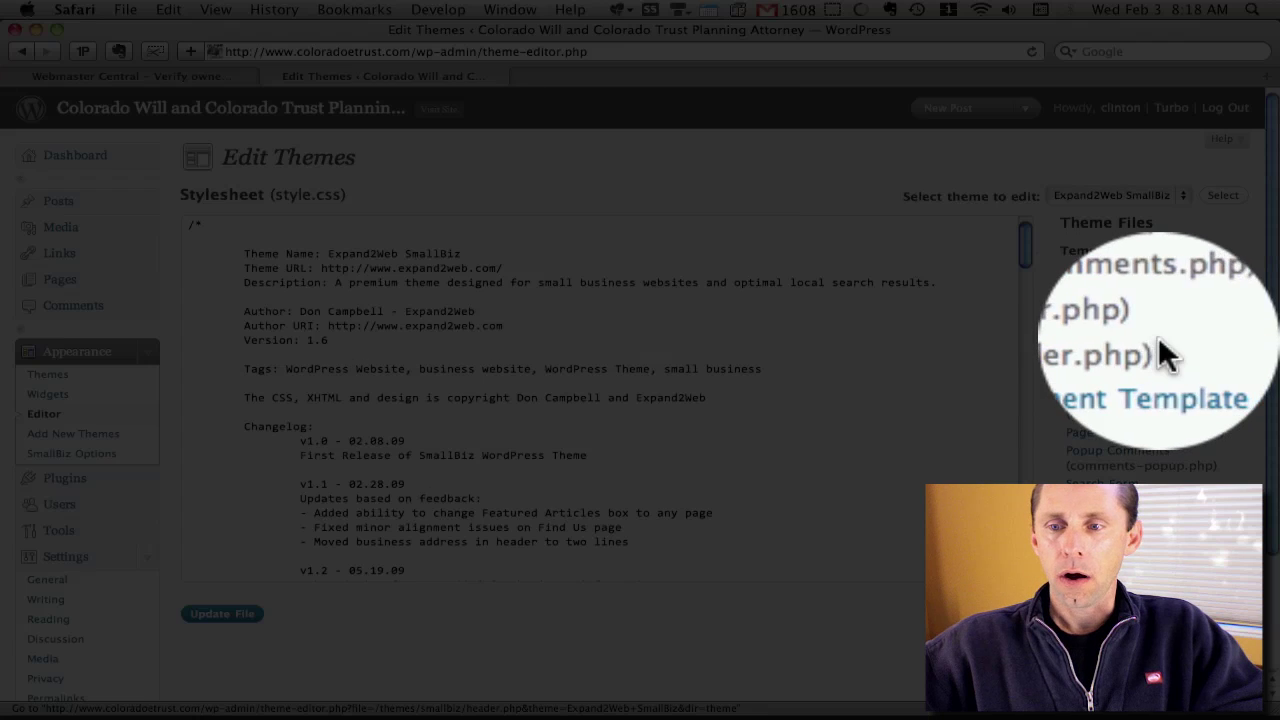
pyautogui.moveTo(1195, 347); pyautogui.dragTo(1066, 348)
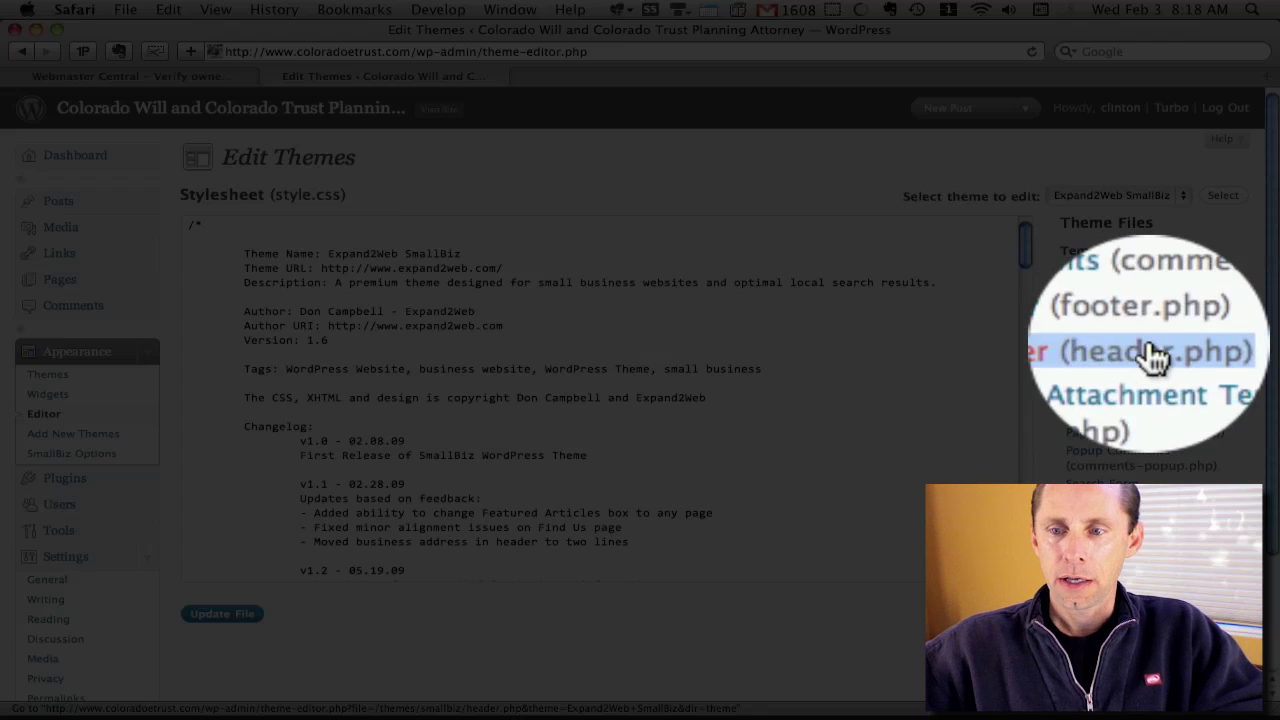
pyautogui.click(1099, 347)
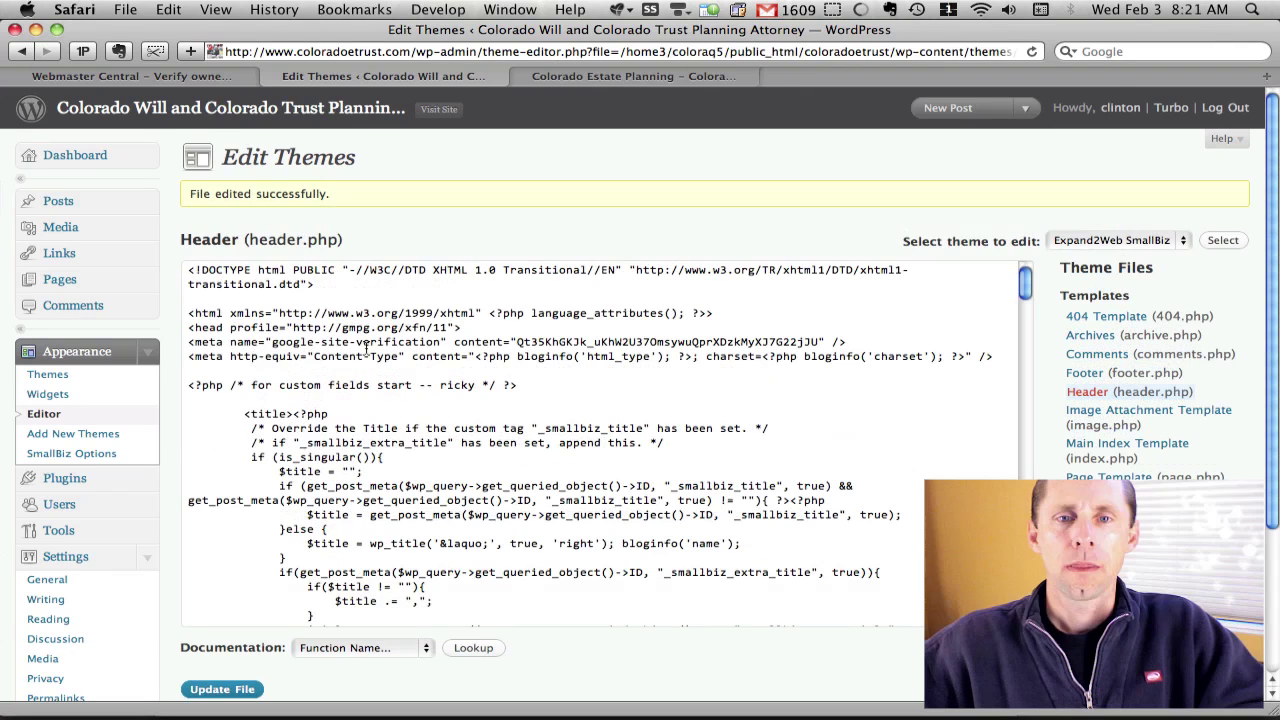
pyautogui.click(445, 300)
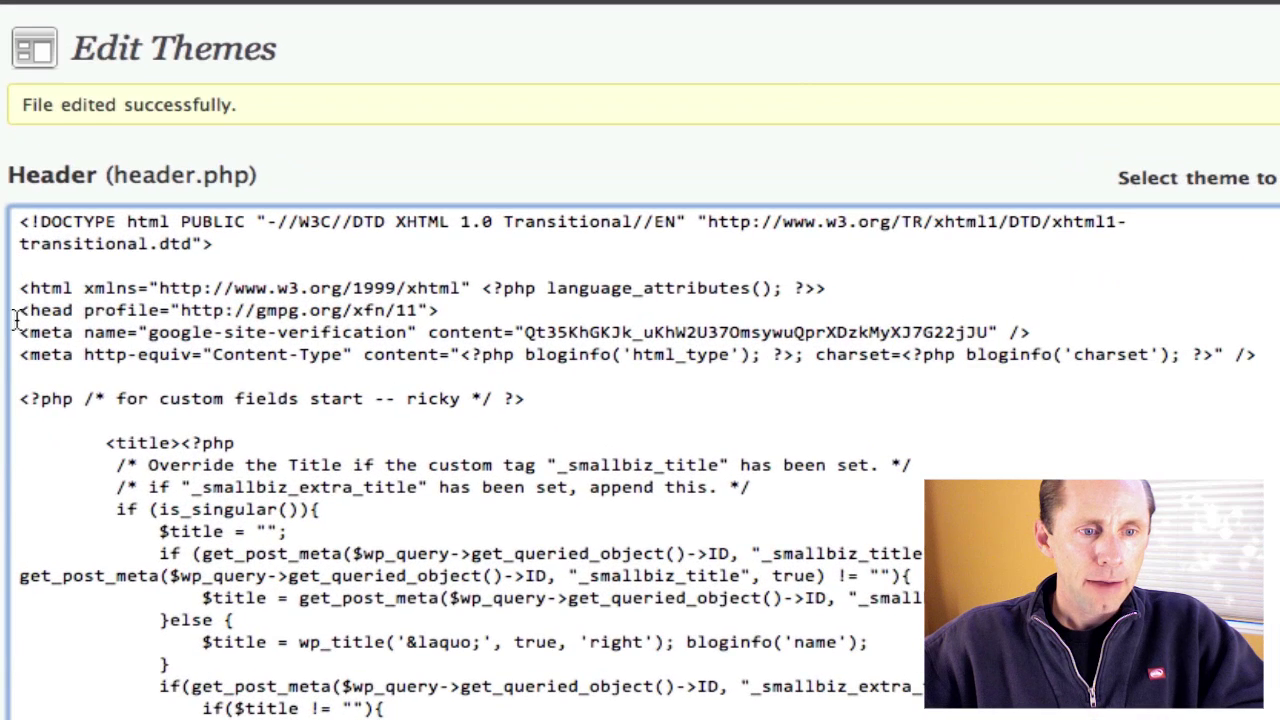
pyautogui.moveTo(22, 312); pyautogui.dragTo(440, 312)
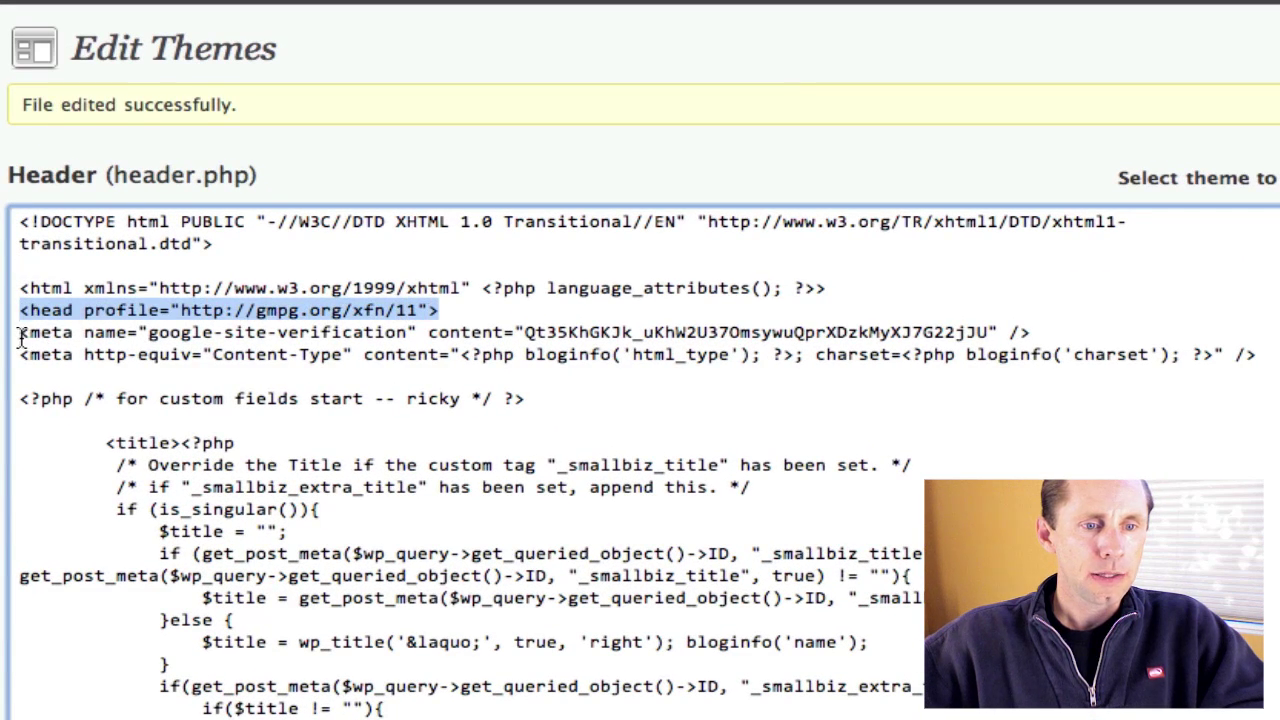
pyautogui.moveTo(22, 333); pyautogui.dragTo(1043, 334)
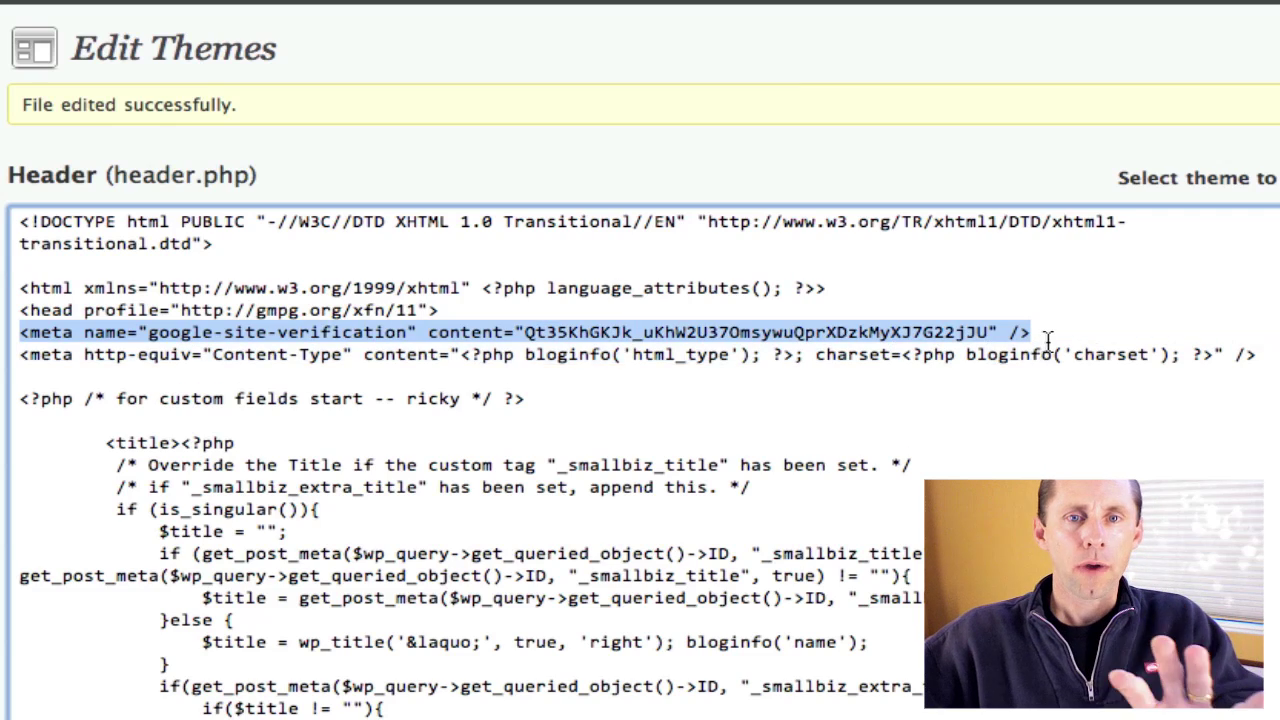
pyautogui.click(843, 394)
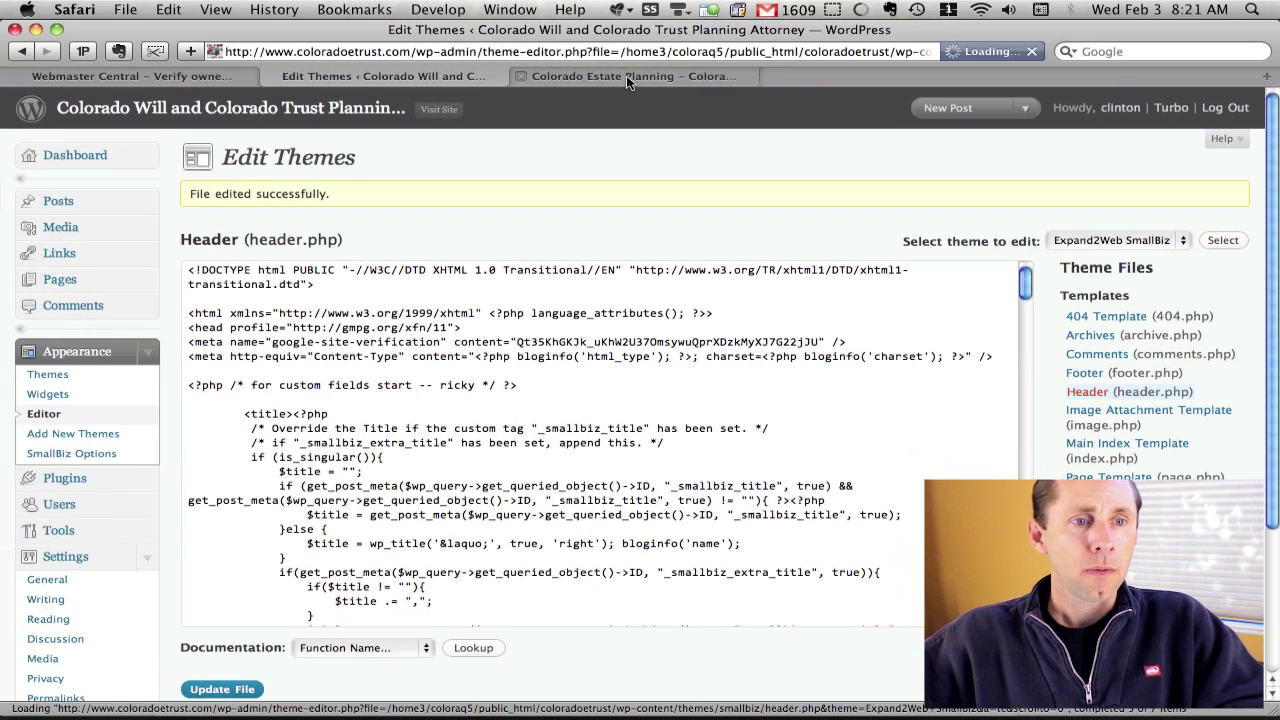
# Step: Back on the Verify ownership page, click Verify and scroll through the site's Dashboard of queries and crawl errors
pyautogui.click(150, 76)
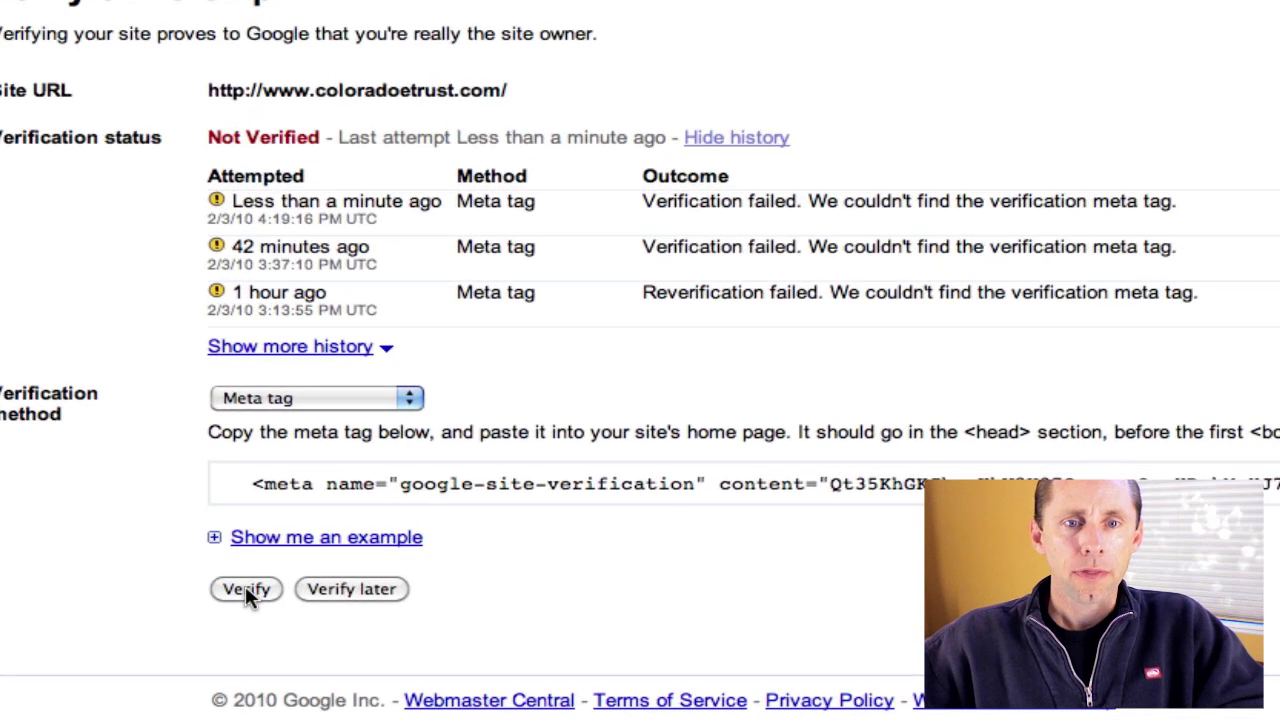
pyautogui.click(245, 590)
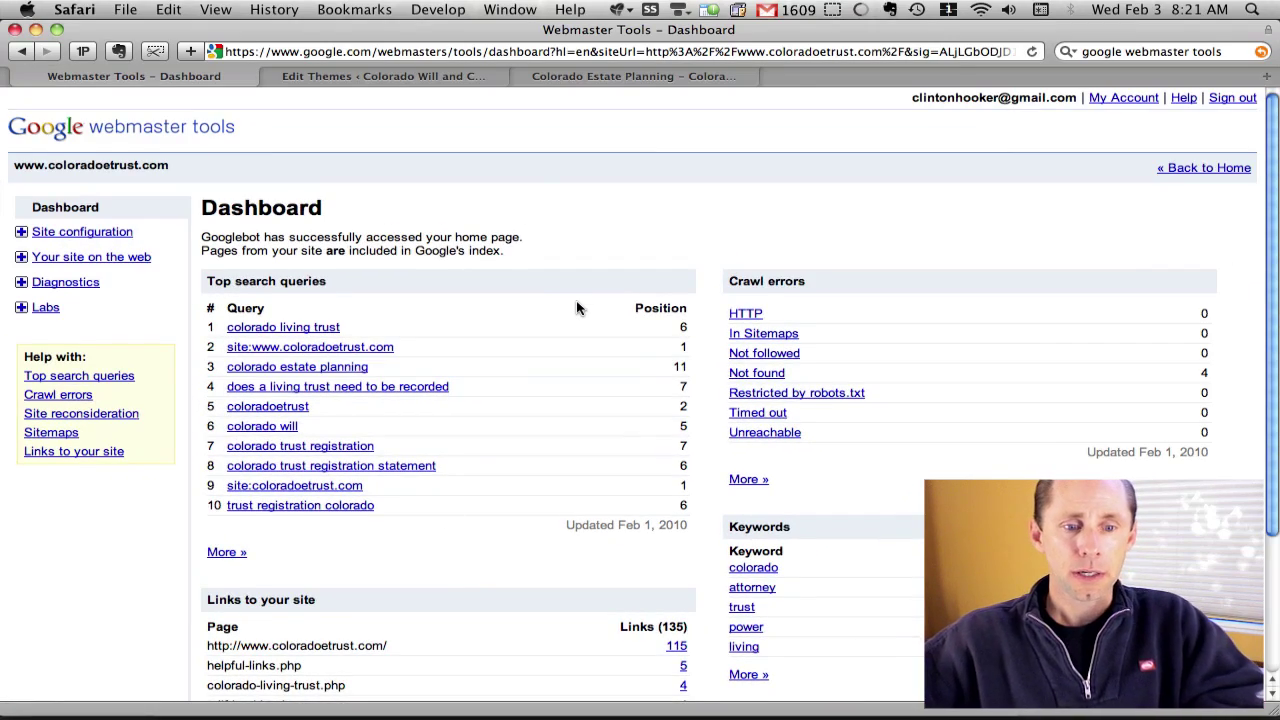
pyautogui.scroll(-3, 576, 308)
pyautogui.scroll(-1, 576, 308)
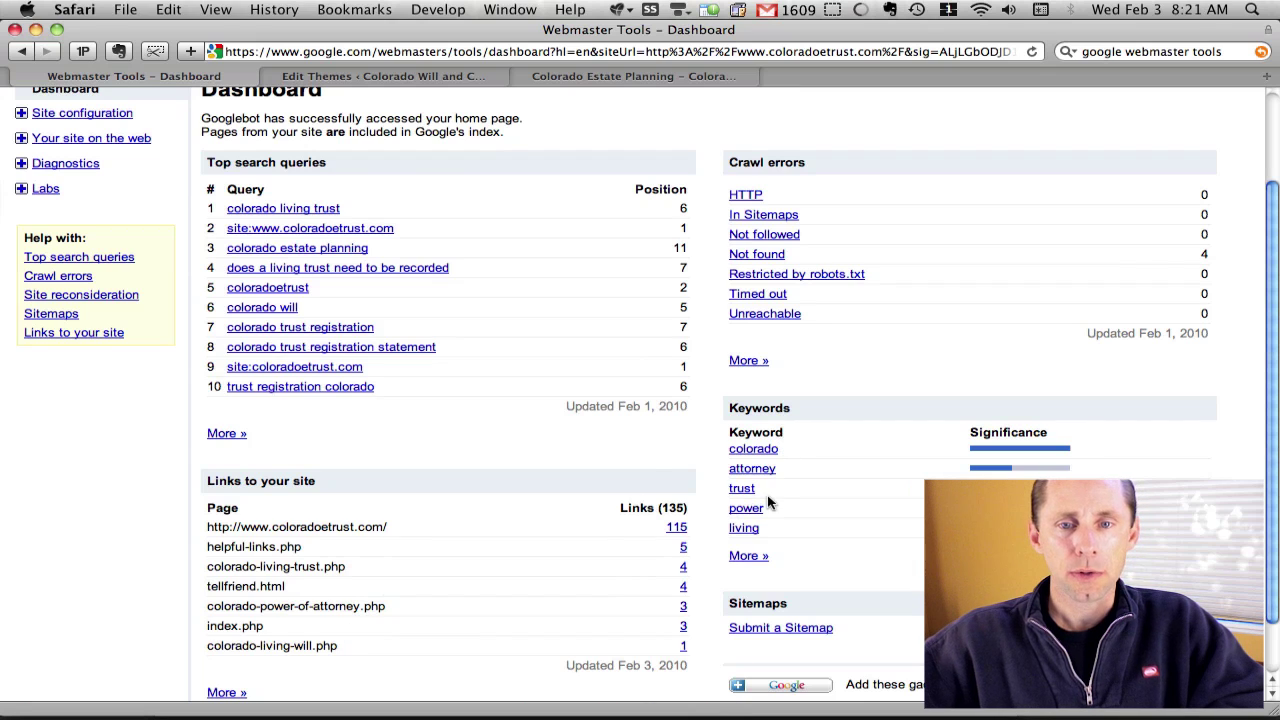
pyautogui.scroll(3, 621, 437)
pyautogui.scroll(1, 621, 437)
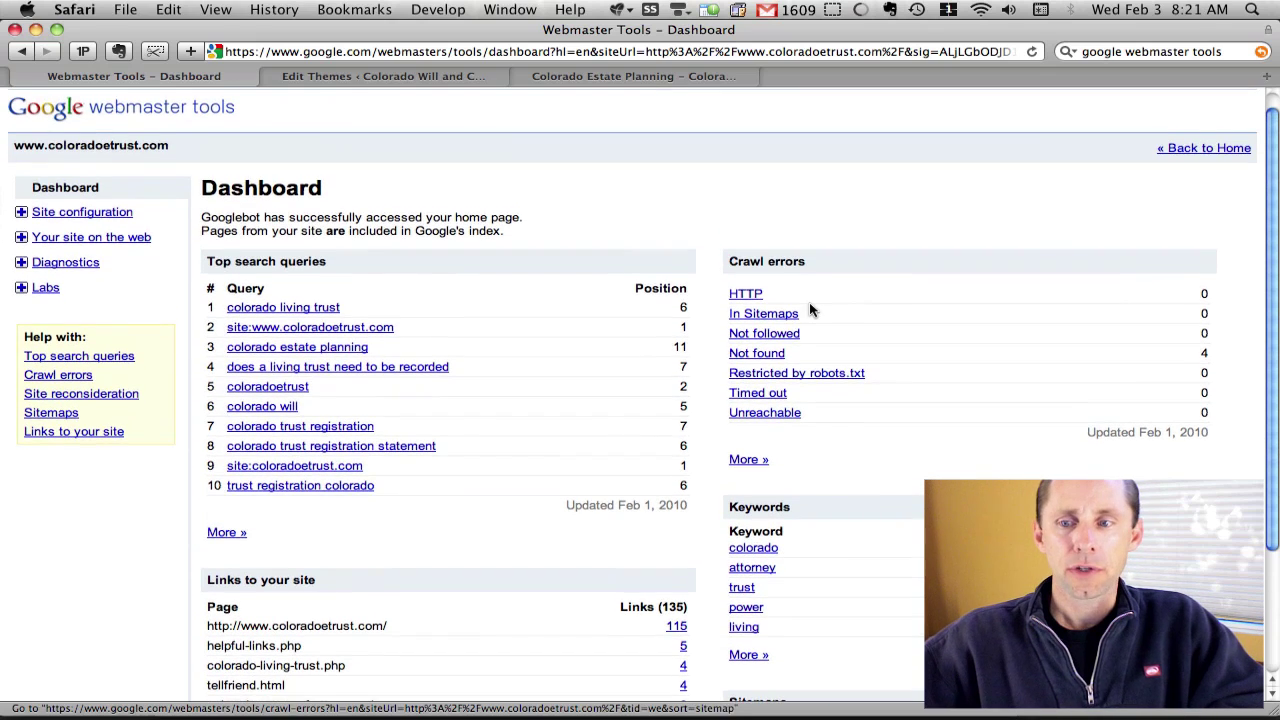